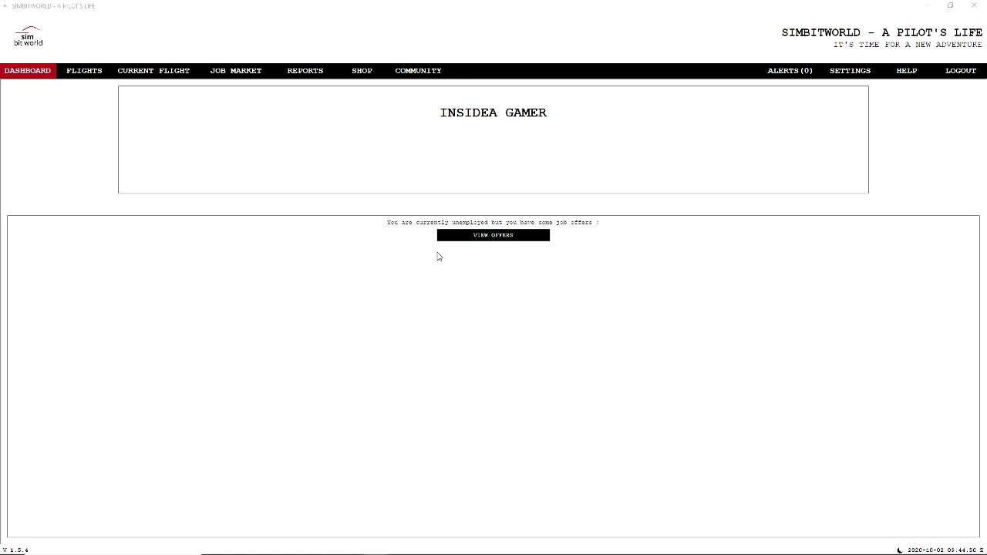
# Step: View the available job offers, select the Ryanair offer and browse the list of active airlines
pyautogui.click(500, 236)
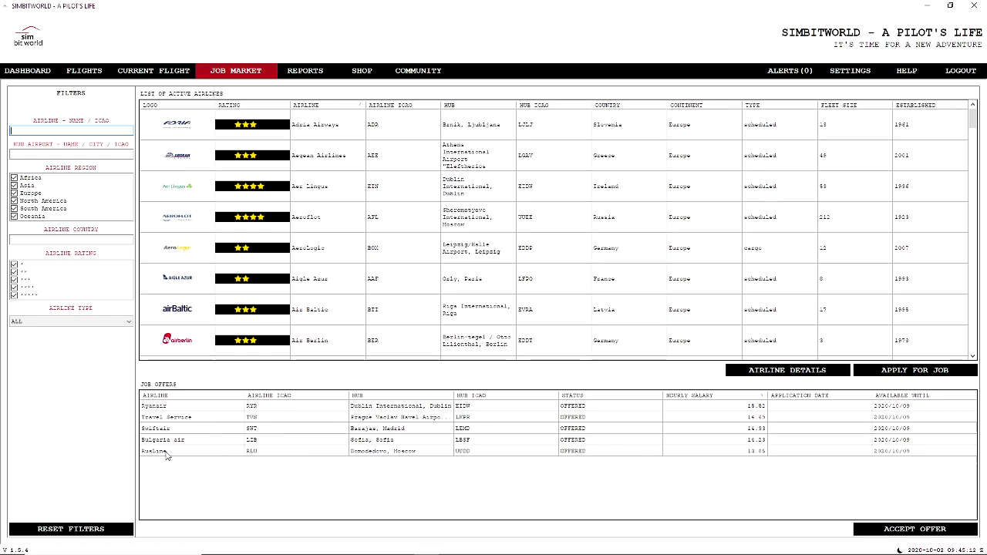
pyautogui.click(206, 405)
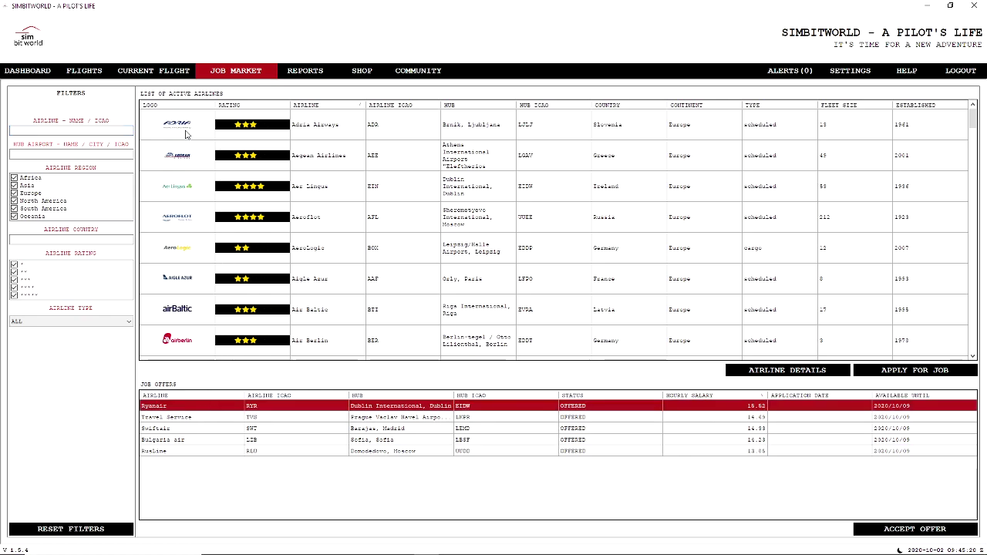
pyautogui.scroll(-2, 187, 235)
pyautogui.scroll(-4, 186, 233)
pyautogui.scroll(-15, 186, 233)
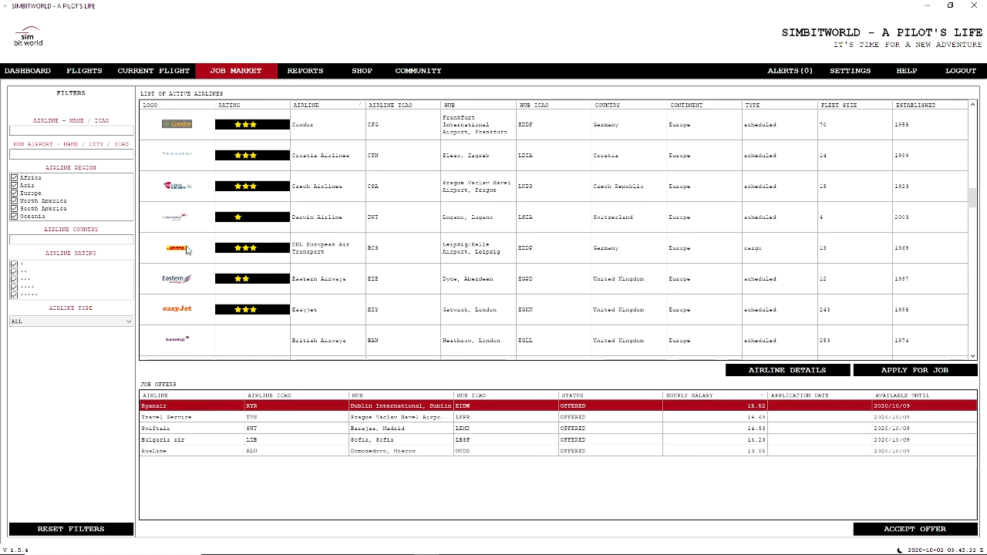
pyautogui.scroll(-6, 179, 270)
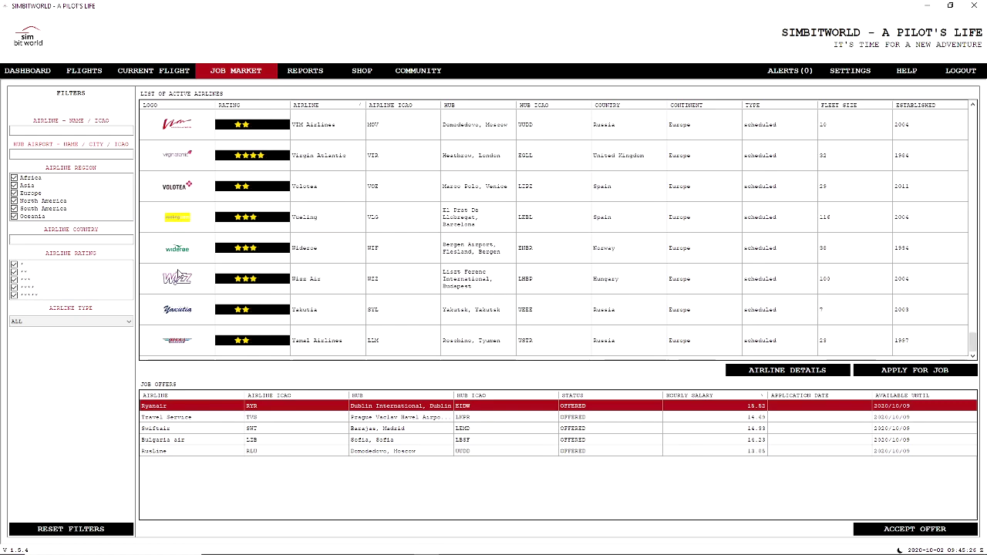
# Step: Limit the airline region filter to Europe by excluding Oceania, South America, North America, Asia and Africa
pyautogui.click(15, 216)
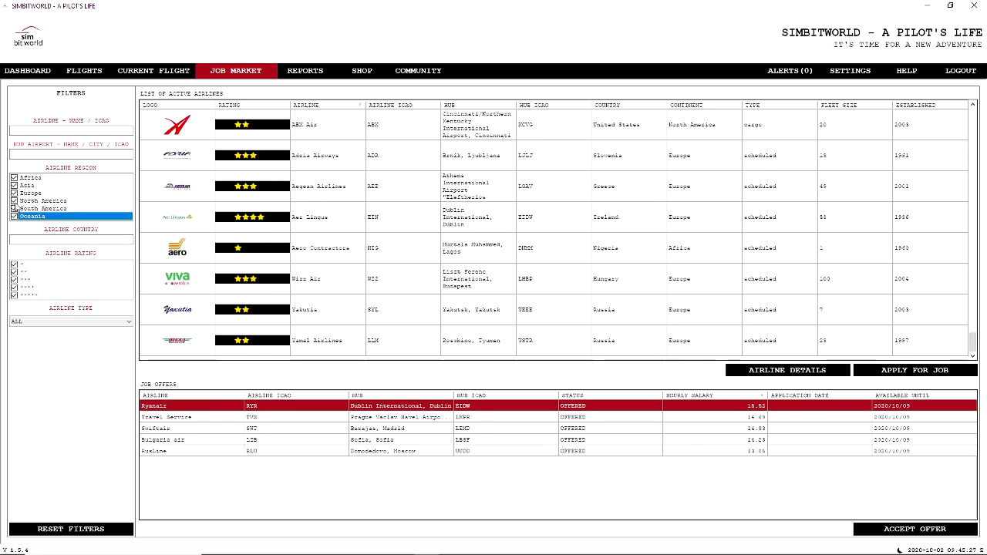
pyautogui.click(13, 209)
pyautogui.click(14, 201)
pyautogui.click(14, 185)
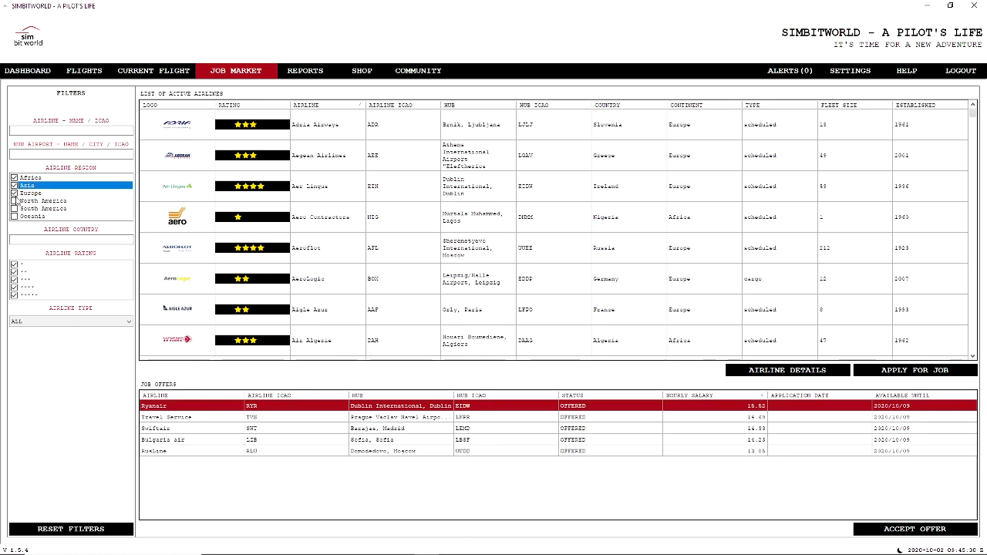
pyautogui.click(14, 185)
pyautogui.click(13, 177)
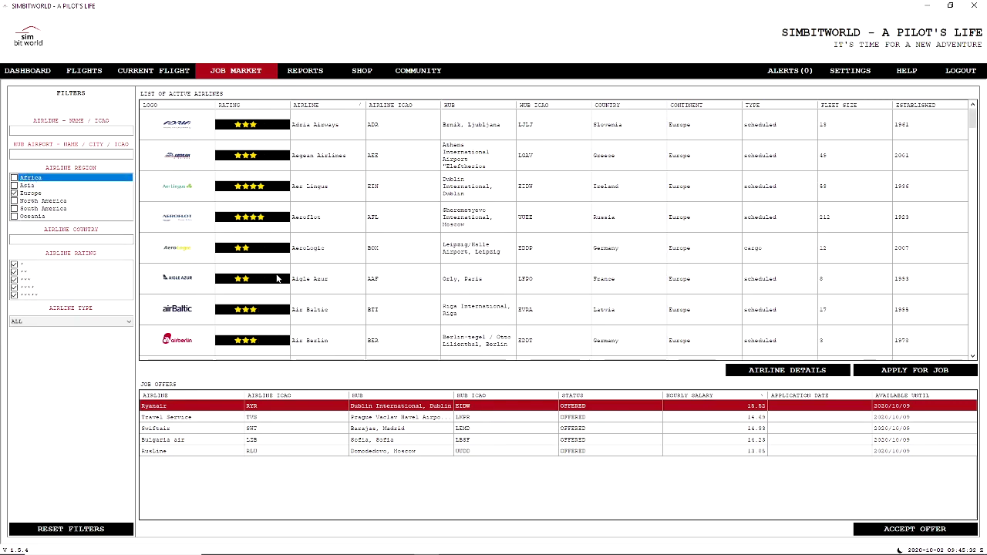
# Step: Filter the active airlines by the name "ryan"
pyautogui.scroll(-10, 231, 224)
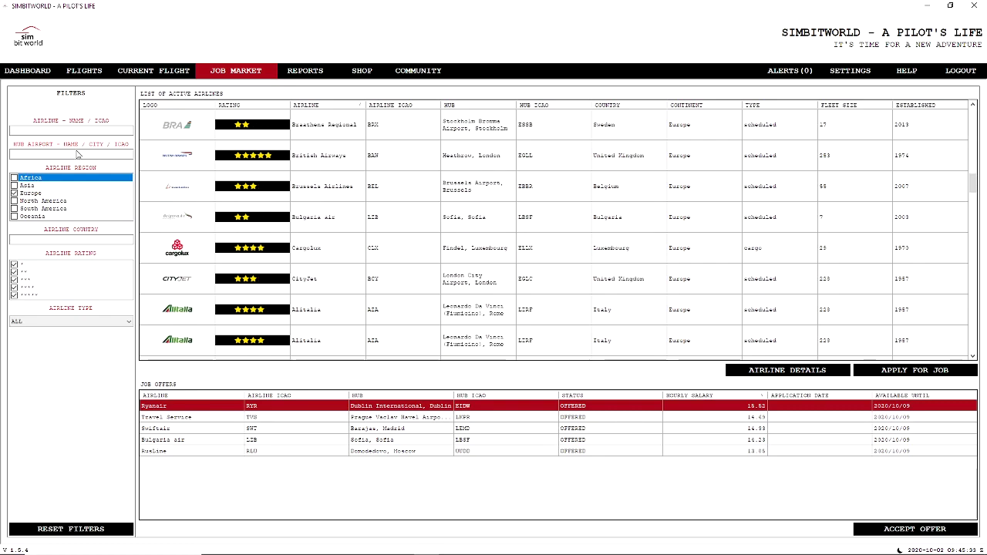
pyautogui.click(62, 129)
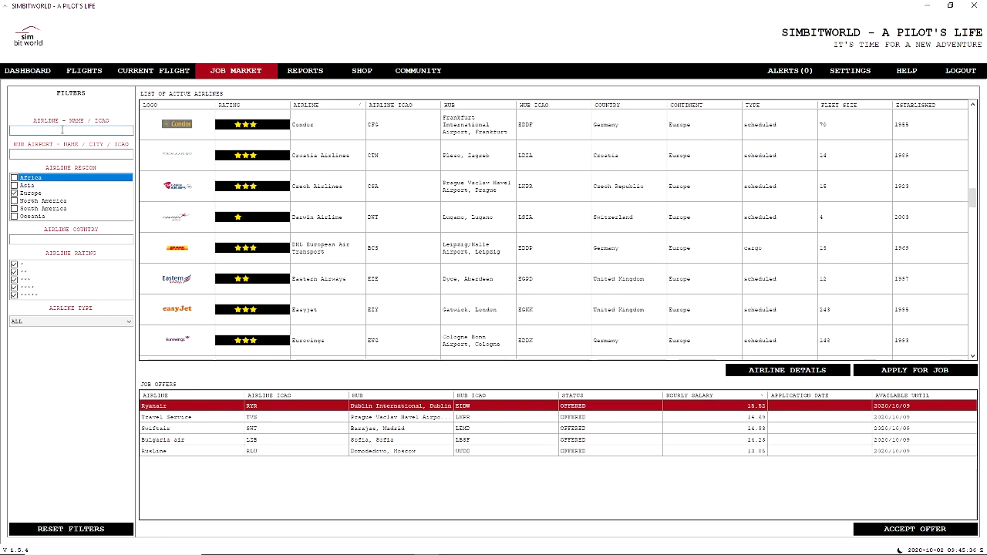
pyautogui.write('ryan')
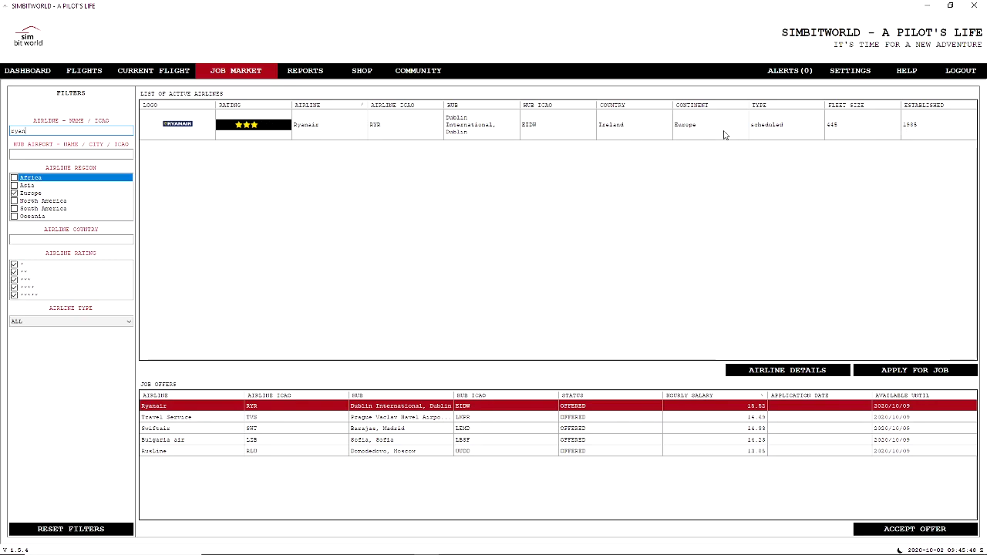
# Step: Open Ryanair's airline details, examine its route map around Ireland and across Europe, and close the details
pyautogui.click(293, 132)
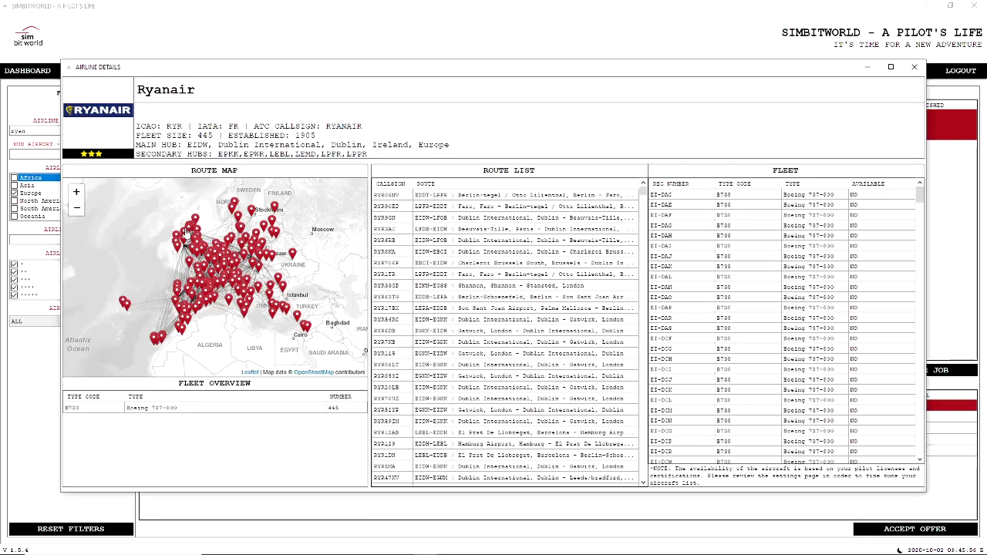
pyautogui.scroll(1, 242, 330)
pyautogui.scroll(1, 224, 292)
pyautogui.scroll(2, 230, 287)
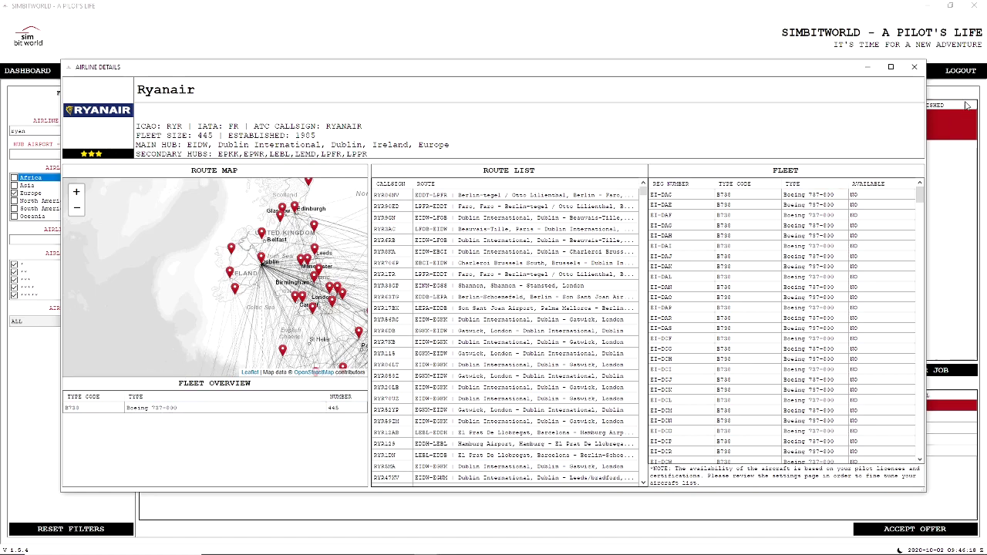
pyautogui.scroll(1, 287, 310)
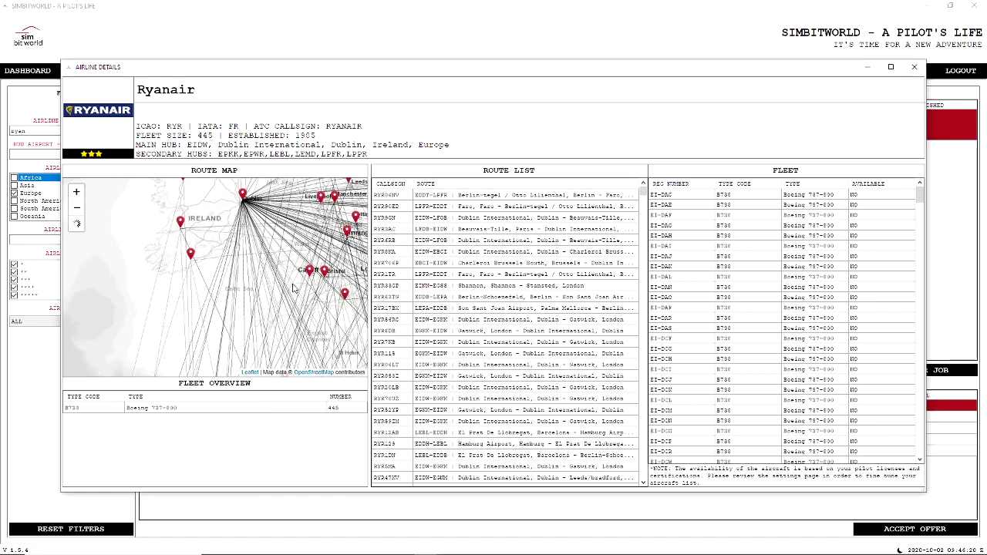
pyautogui.moveTo(270, 288); pyautogui.dragTo(244, 317)
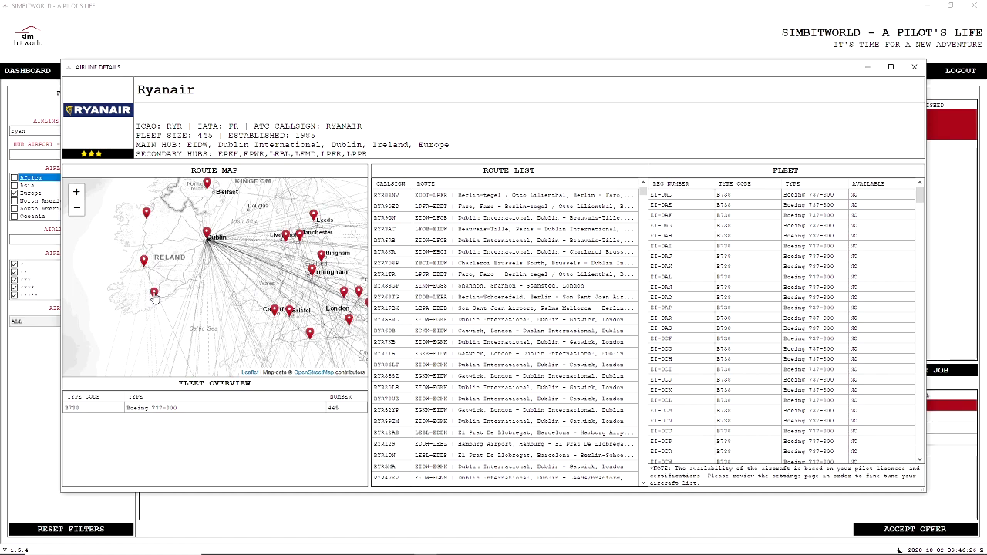
pyautogui.scroll(-3, 293, 270)
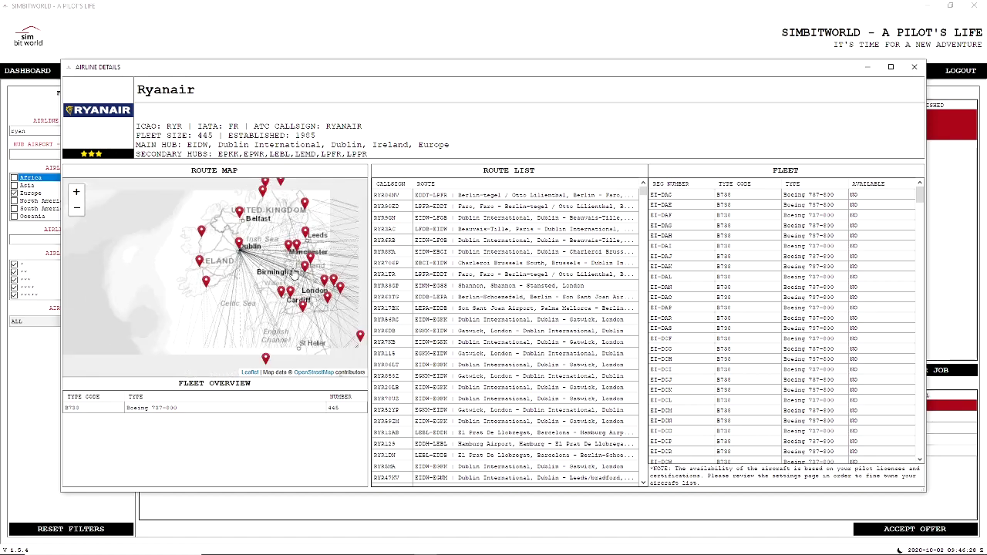
pyautogui.scroll(-2, 291, 270)
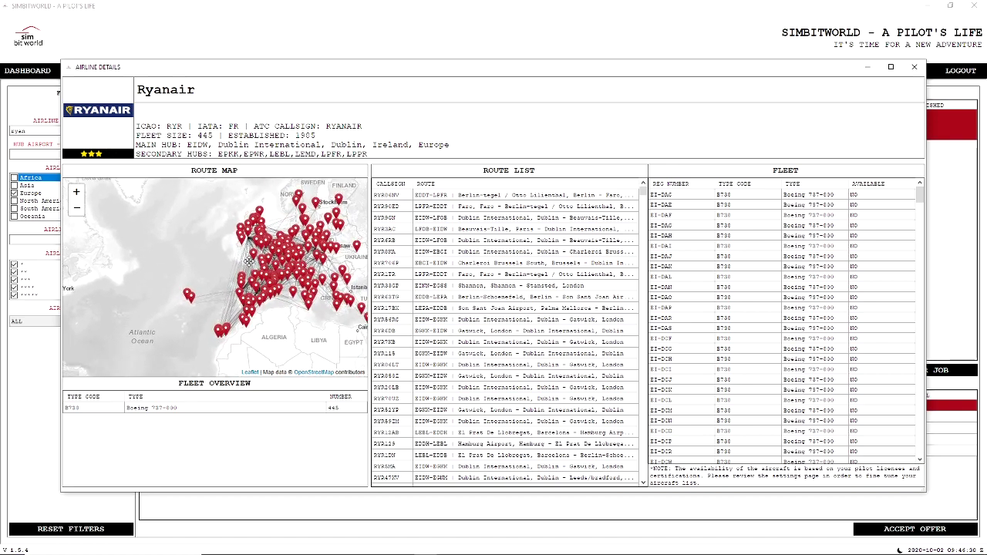
pyautogui.moveTo(293, 266); pyautogui.dragTo(277, 293)
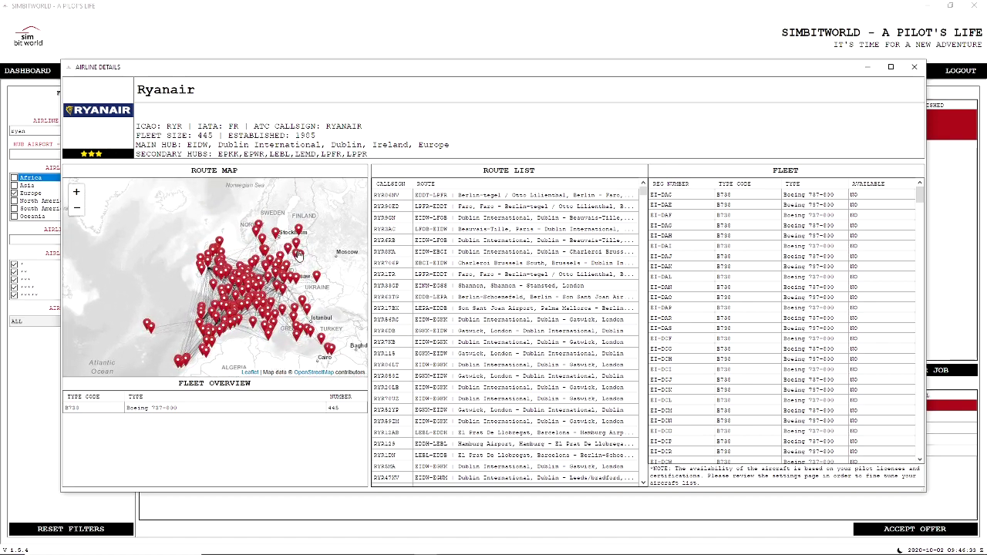
pyautogui.click(914, 67)
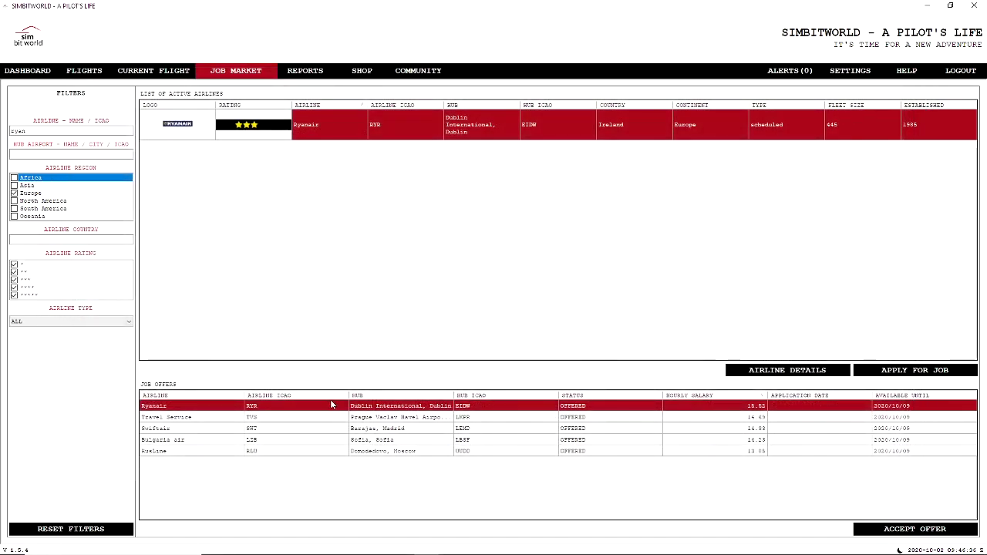
# Step: Accept the selected Ryanair job offer, confirm it, and close the employment contract document
pyautogui.click(922, 529)
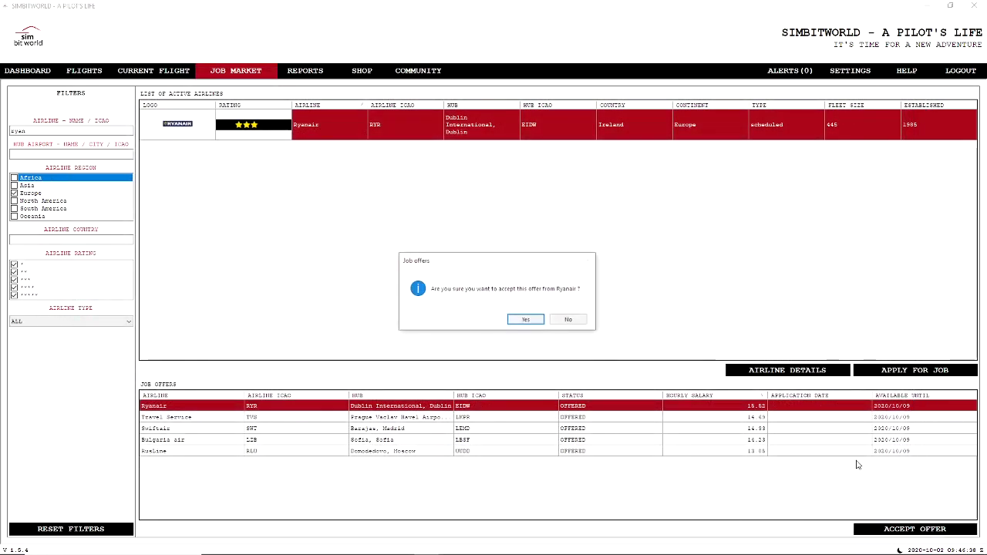
pyautogui.click(529, 320)
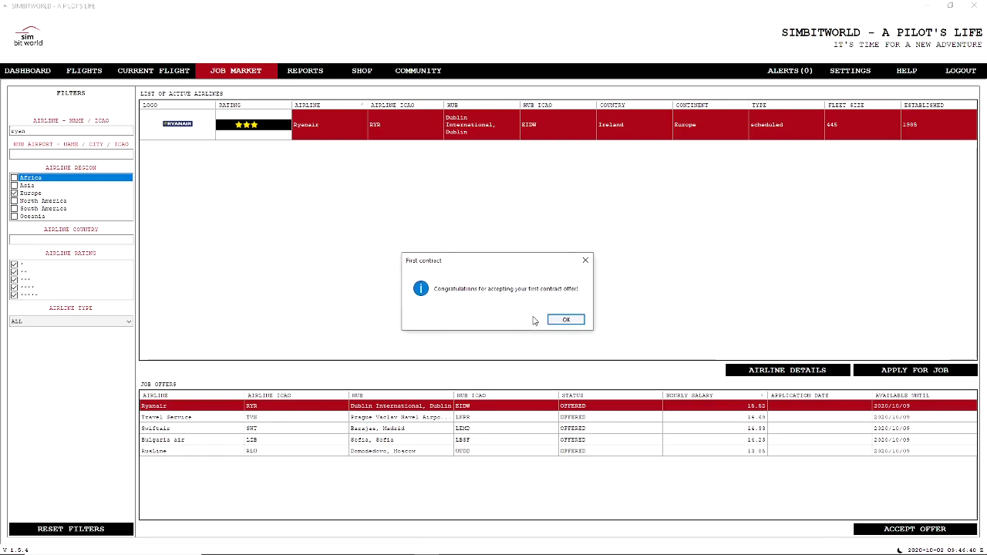
pyautogui.click(571, 322)
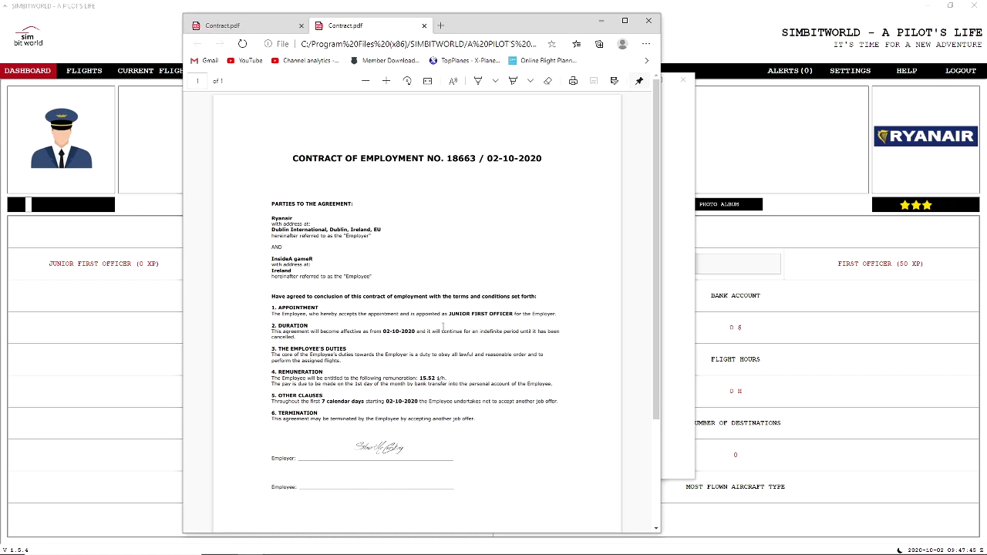
pyautogui.click(648, 20)
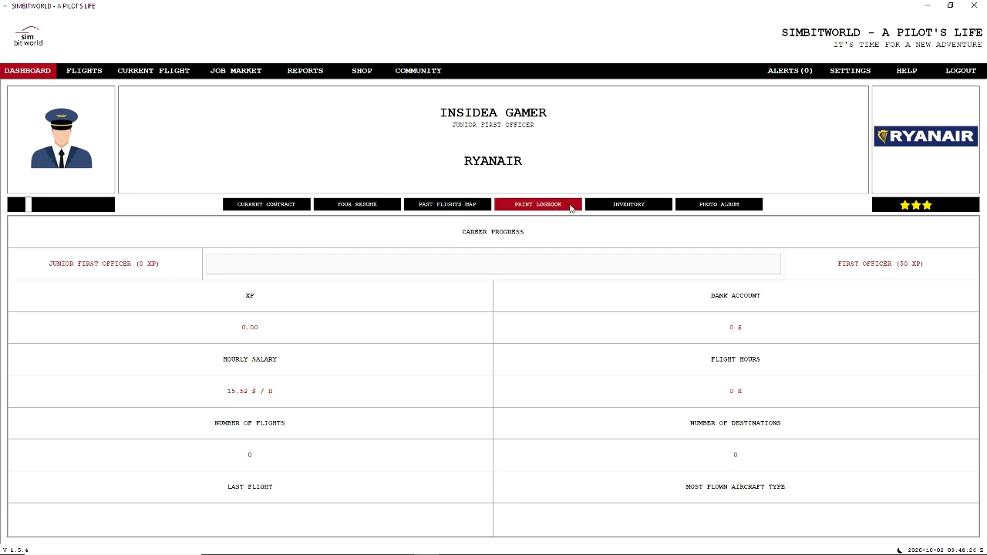
# Step: Look through the pilot's inventory and photo album from the dashboard, closing each one
pyautogui.click(616, 208)
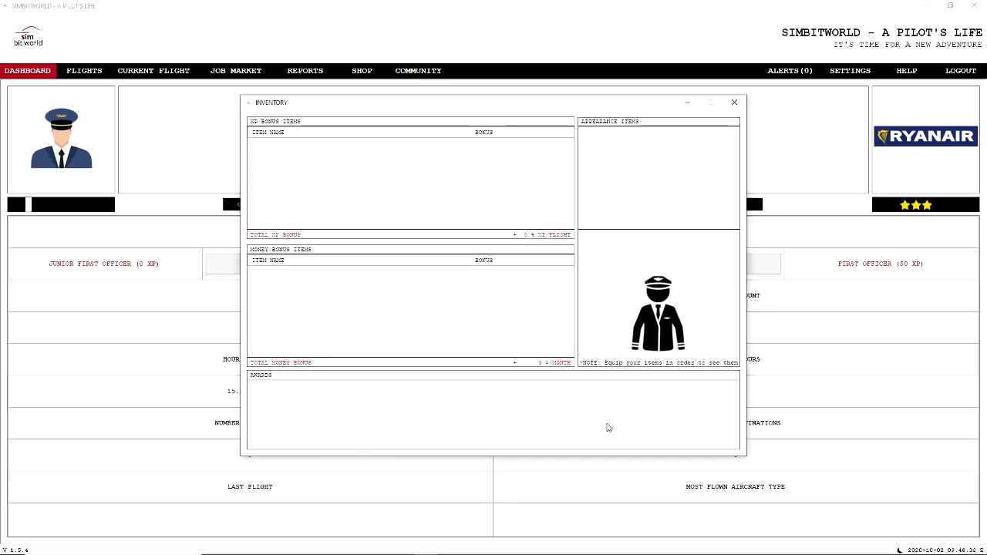
pyautogui.click(740, 104)
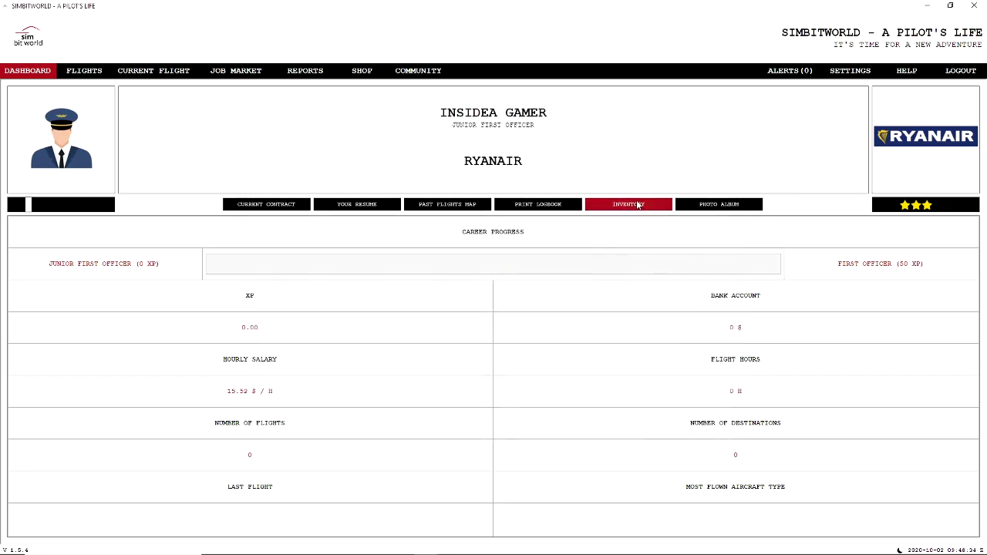
pyautogui.click(720, 206)
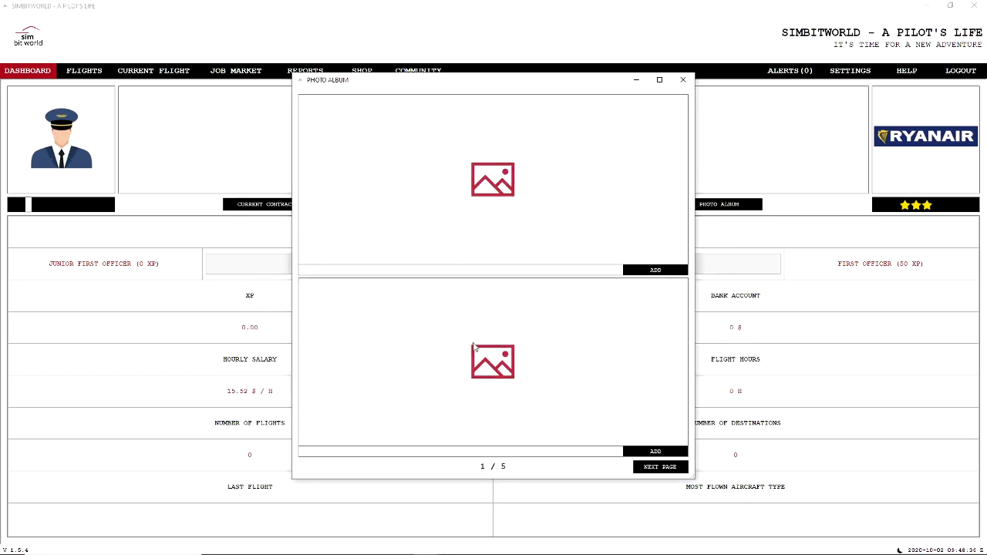
pyautogui.click(683, 79)
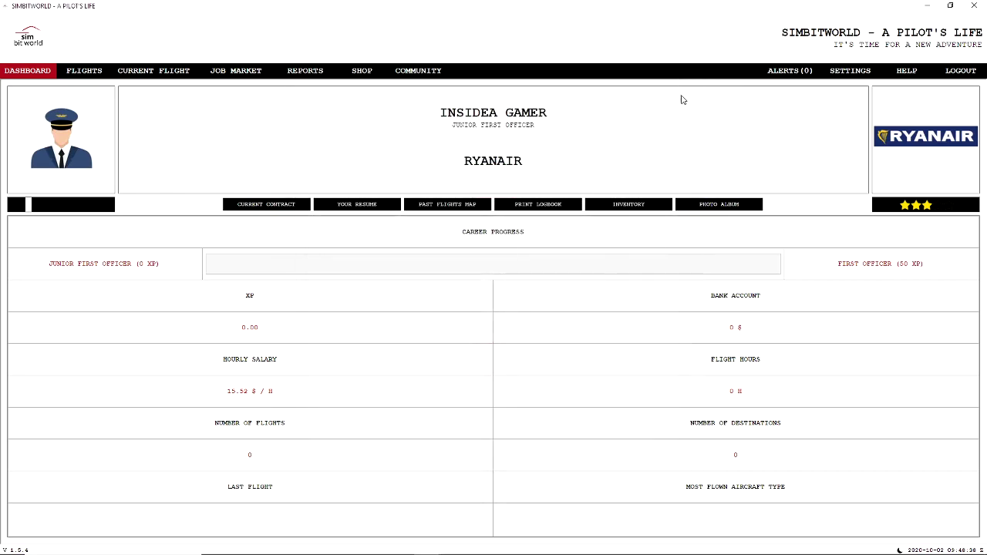
# Step: Generate a flight schedule from the EIDW Dublin main hub, excluding medium-haul and long-haul routes
pyautogui.click(91, 74)
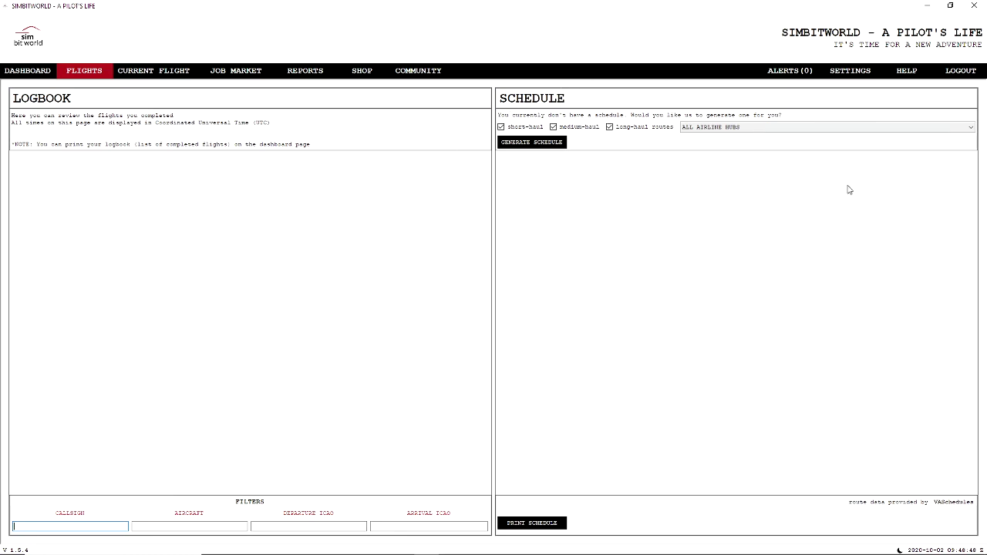
pyautogui.click(764, 129)
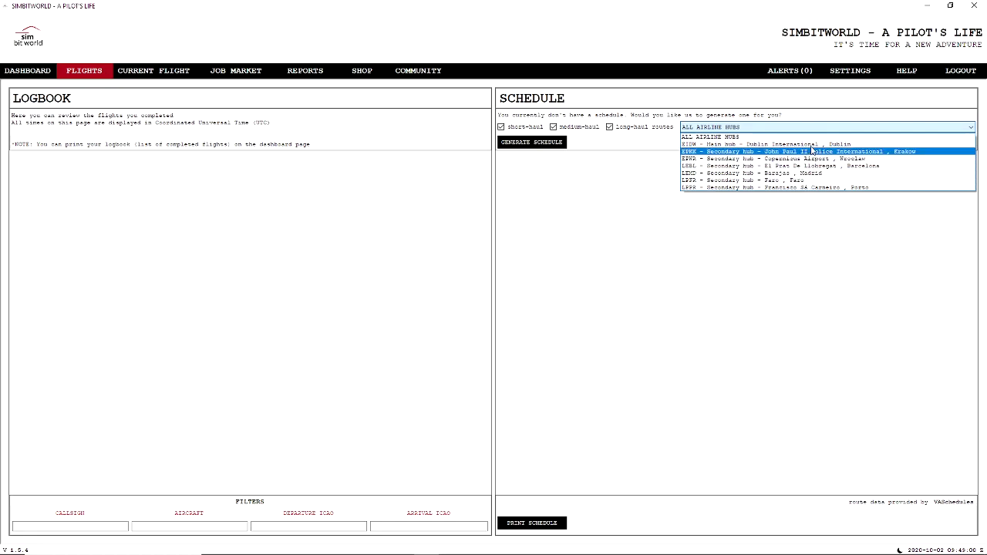
pyautogui.click(769, 145)
pyautogui.click(609, 126)
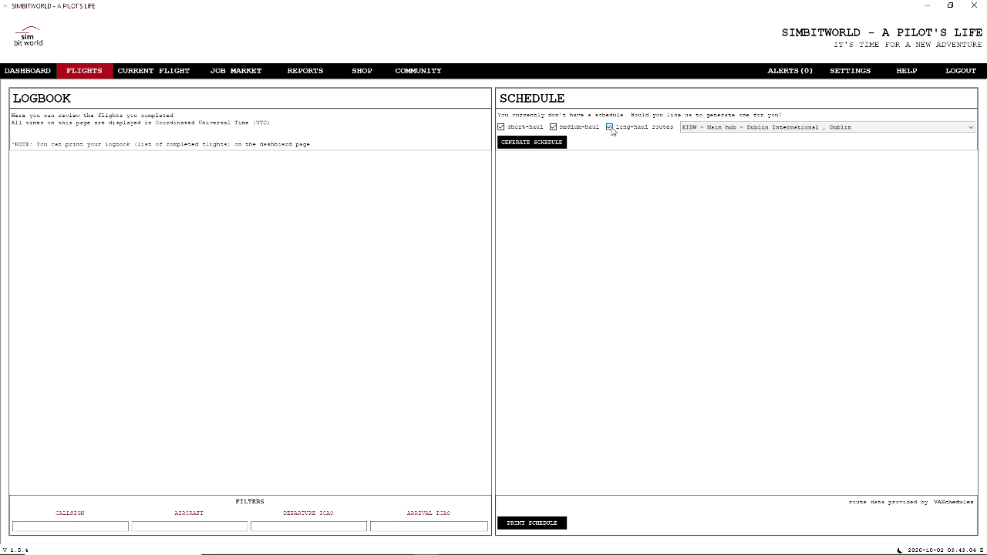
pyautogui.click(553, 127)
pyautogui.click(532, 141)
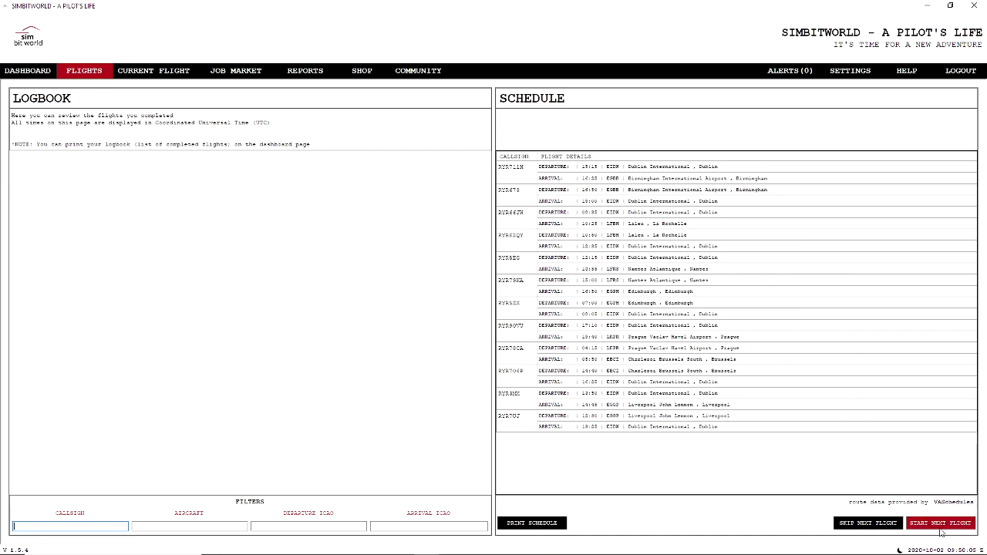
# Step: Open the current flight and examine its route from Dublin to Birmingham on the map
pyautogui.click(185, 75)
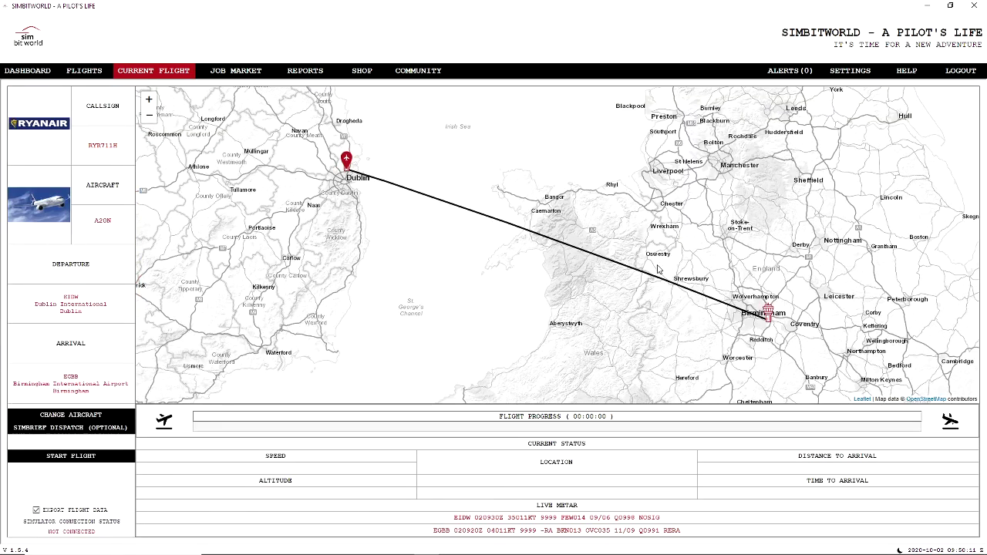
pyautogui.scroll(-3, 738, 316)
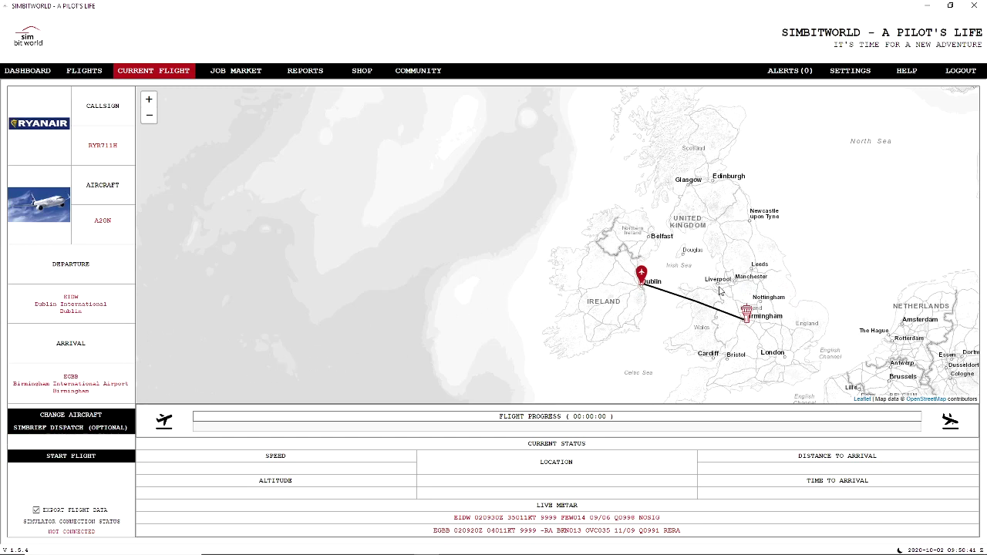
pyautogui.scroll(2, 787, 301)
pyautogui.moveTo(571, 295); pyautogui.dragTo(575, 257)
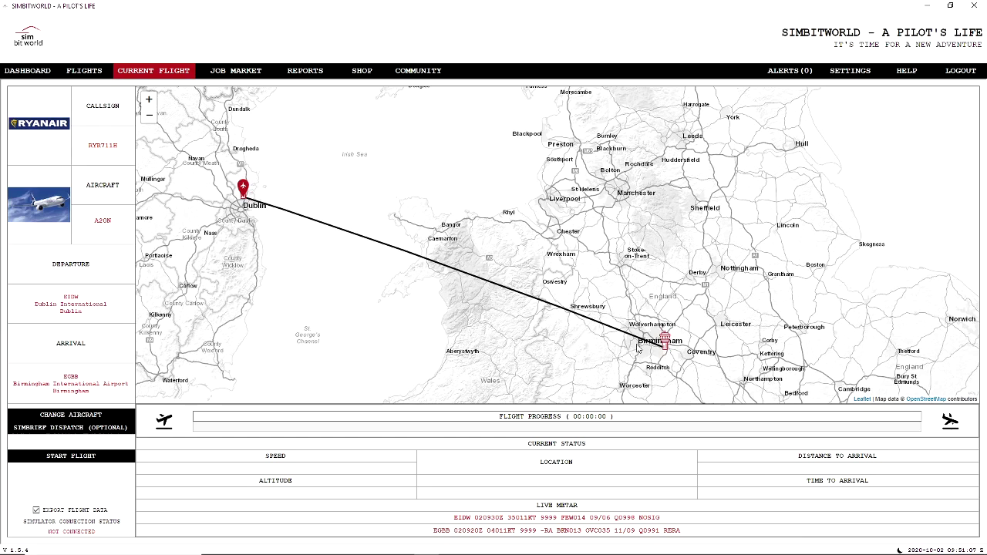
# Step: Return to the job market and try to apply for a job
pyautogui.click(237, 74)
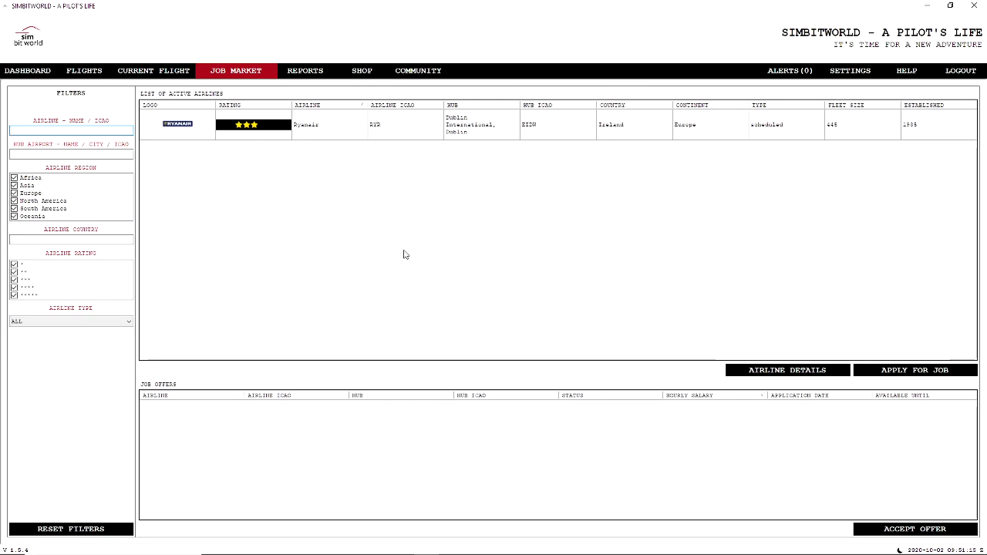
pyautogui.click(922, 373)
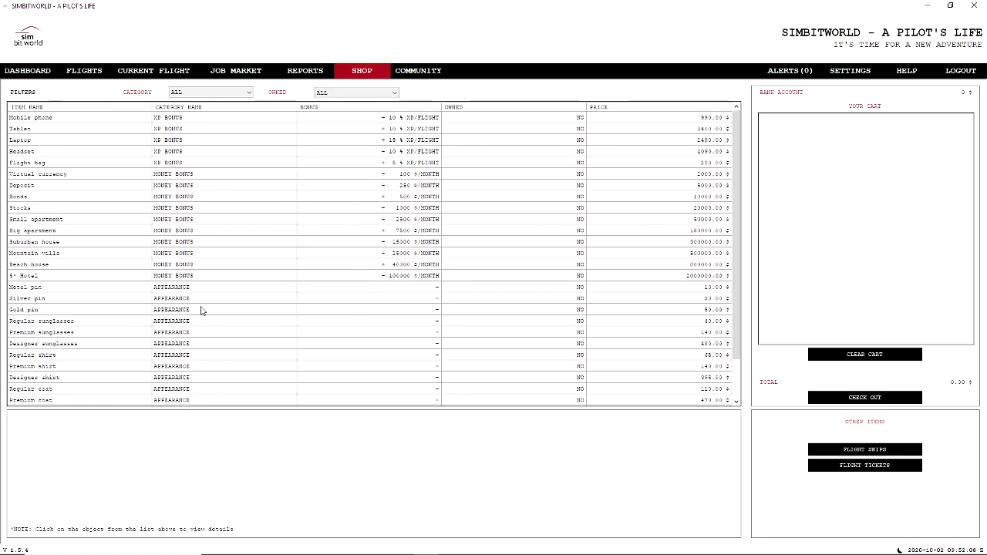
# Step: Look through the shop's full item list and open the community page
pyautogui.scroll(-2, 443, 348)
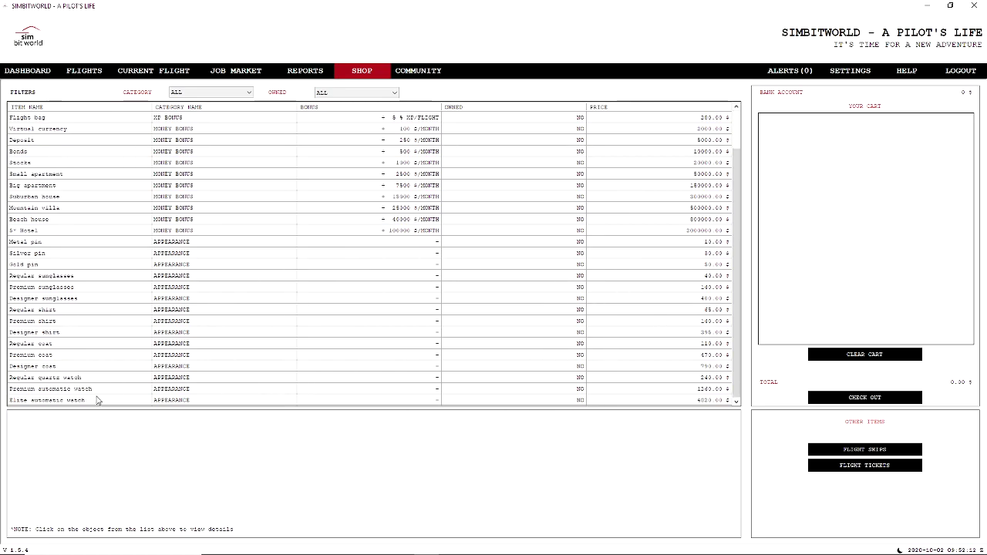
pyautogui.scroll(2, 416, 358)
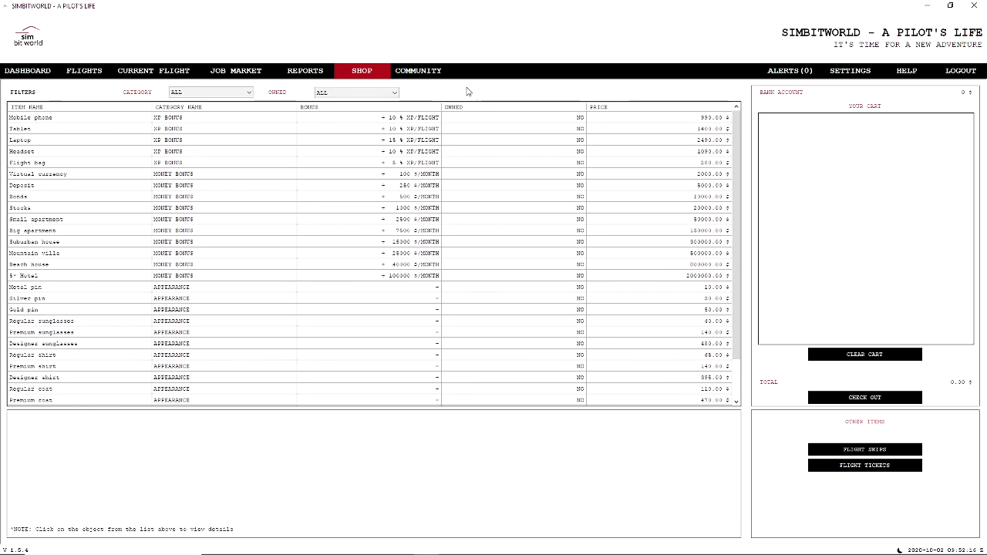
pyautogui.click(421, 72)
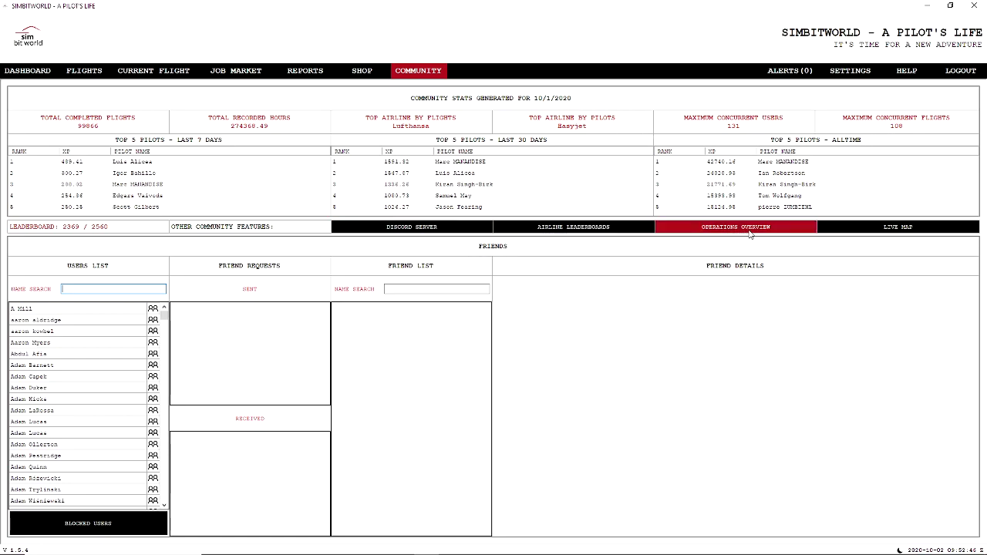
# Step: Open the community live map in the browser and examine the Easyjet flight off Brittany along its route to Palma de Mallorca
pyautogui.click(892, 228)
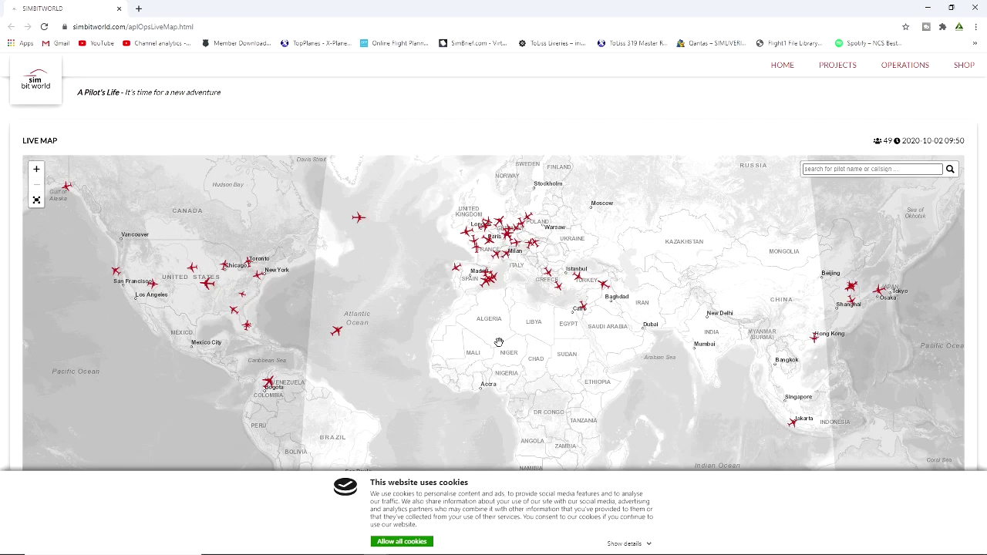
pyautogui.moveTo(406, 272); pyautogui.dragTo(416, 325)
pyautogui.scroll(1, 489, 320)
pyautogui.scroll(3, 484, 311)
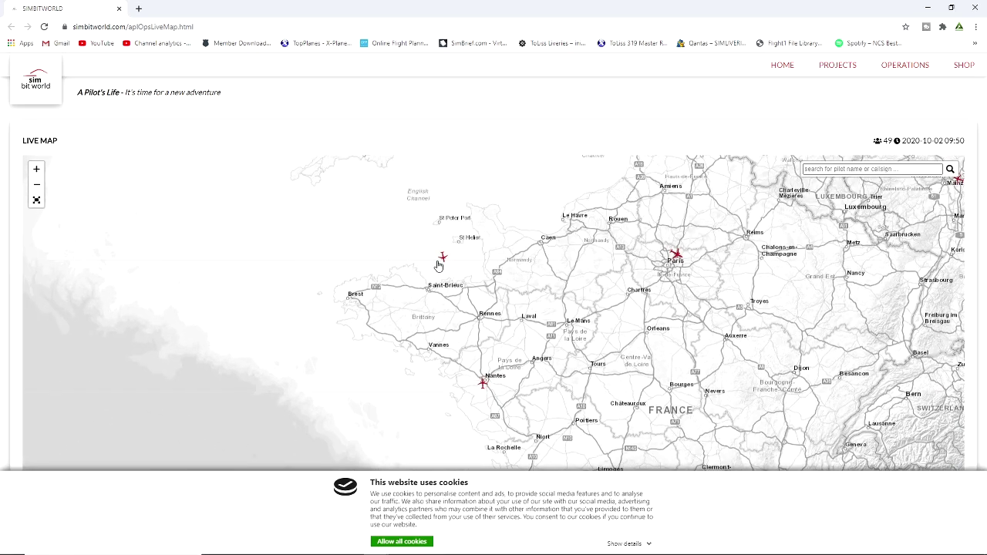
pyautogui.click(444, 259)
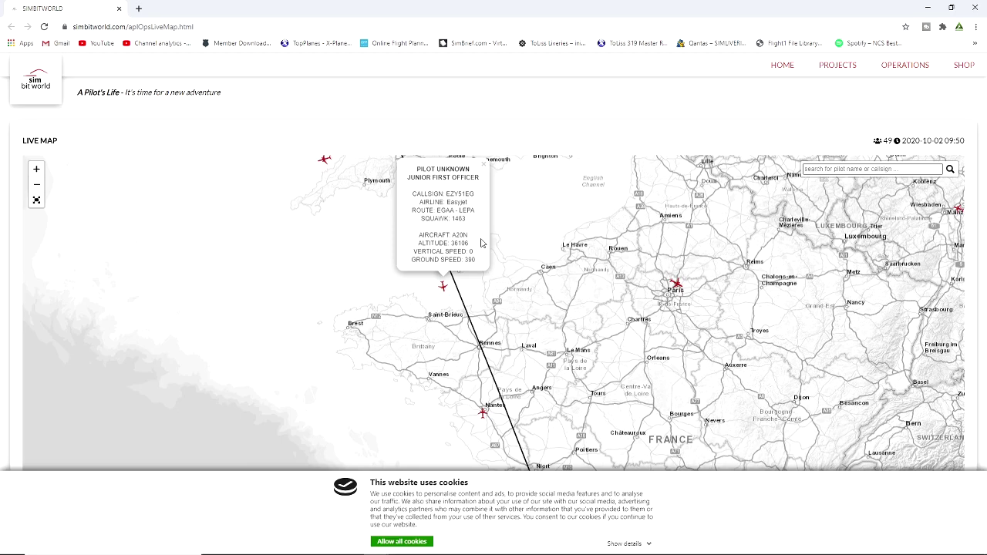
pyautogui.scroll(-3, 517, 283)
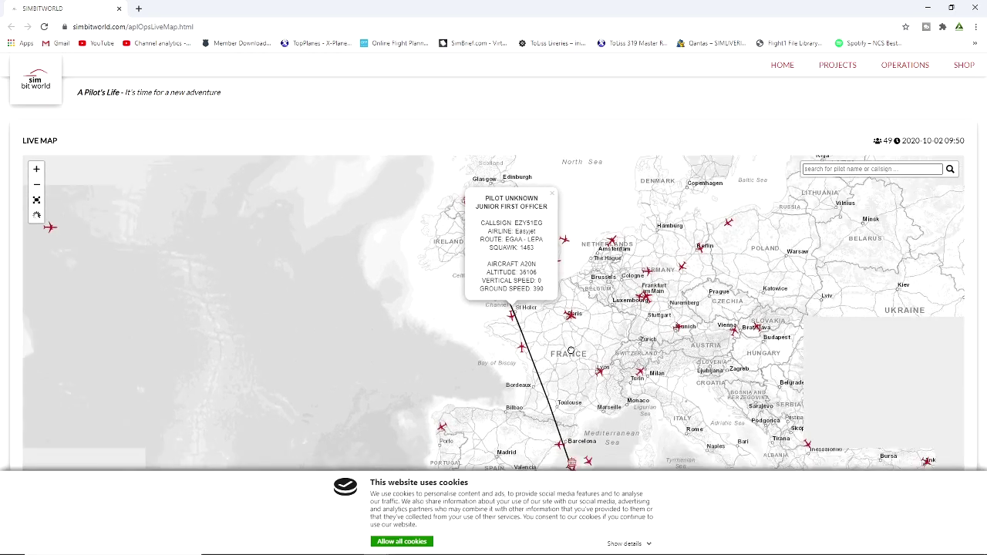
pyautogui.scroll(4, 529, 362)
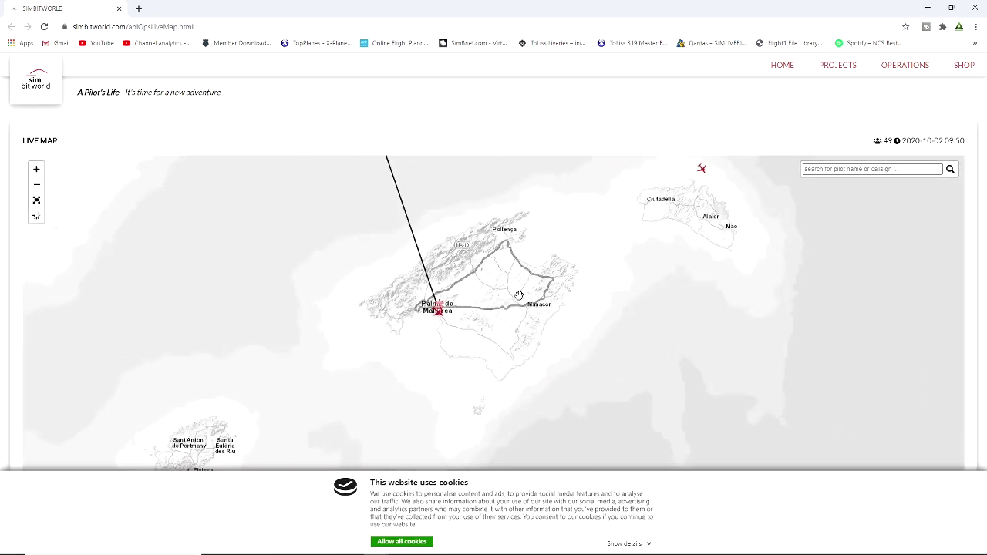
# Step: Show the details of the Lufthansa flight DLH443 near Frankfurt and trace its route across the Atlantic to Detroit
pyautogui.scroll(-3, 520, 293)
pyautogui.scroll(-3, 538, 279)
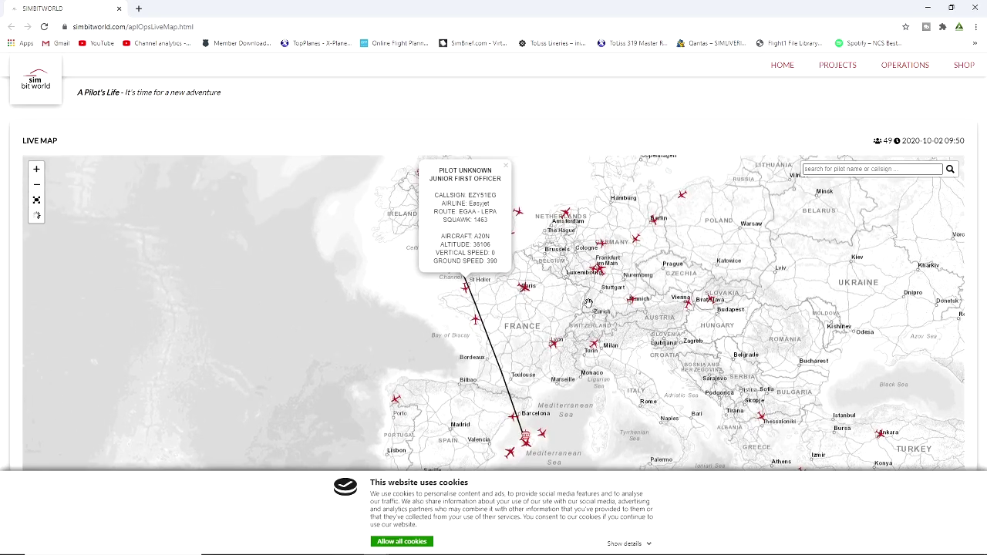
pyautogui.click(594, 271)
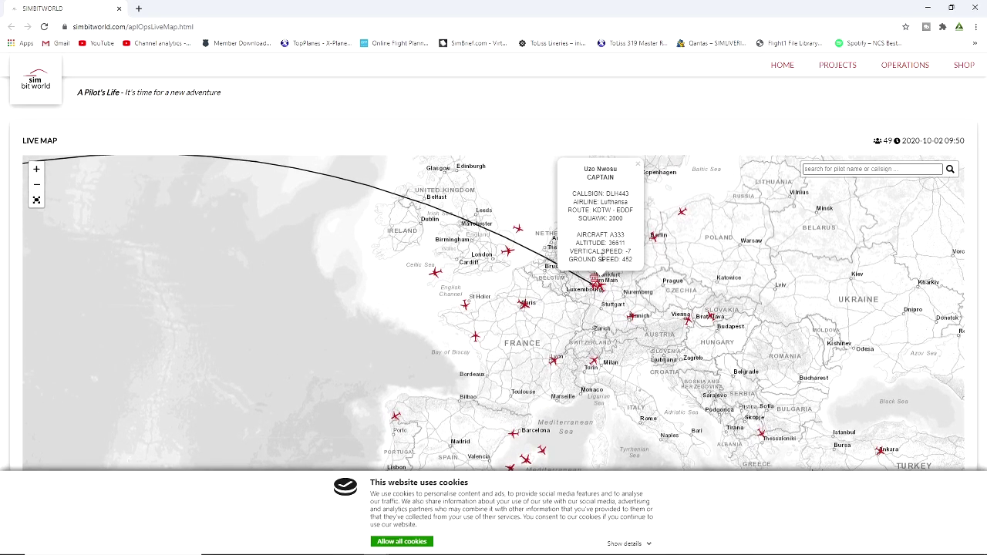
pyautogui.scroll(-2, 418, 247)
pyautogui.moveTo(357, 286); pyautogui.dragTo(460, 302)
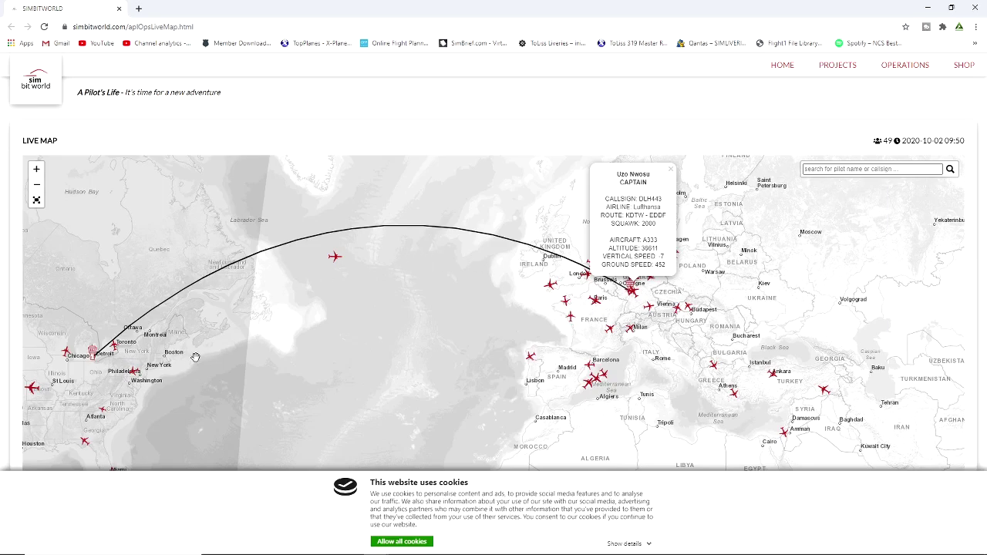
pyautogui.moveTo(217, 408); pyautogui.dragTo(431, 315)
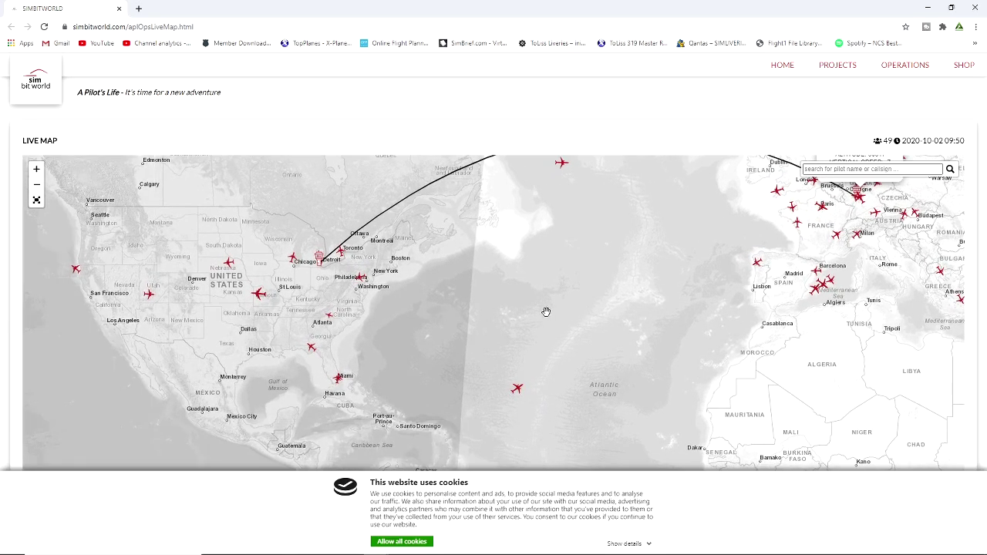
# Step: Examine the Virgin Atlantic flight VIR30V over the Atlantic with its whole route, then minimize the browser to return to A Pilot's Life
pyautogui.moveTo(540, 316); pyautogui.dragTo(326, 335)
pyautogui.click(288, 415)
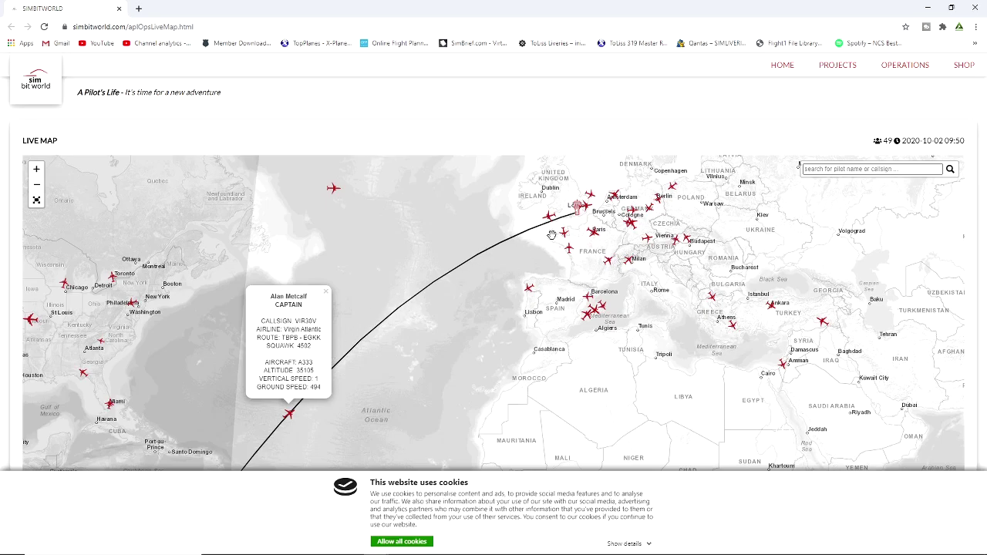
pyautogui.moveTo(412, 383); pyautogui.dragTo(452, 369)
pyautogui.scroll(-1, 513, 364)
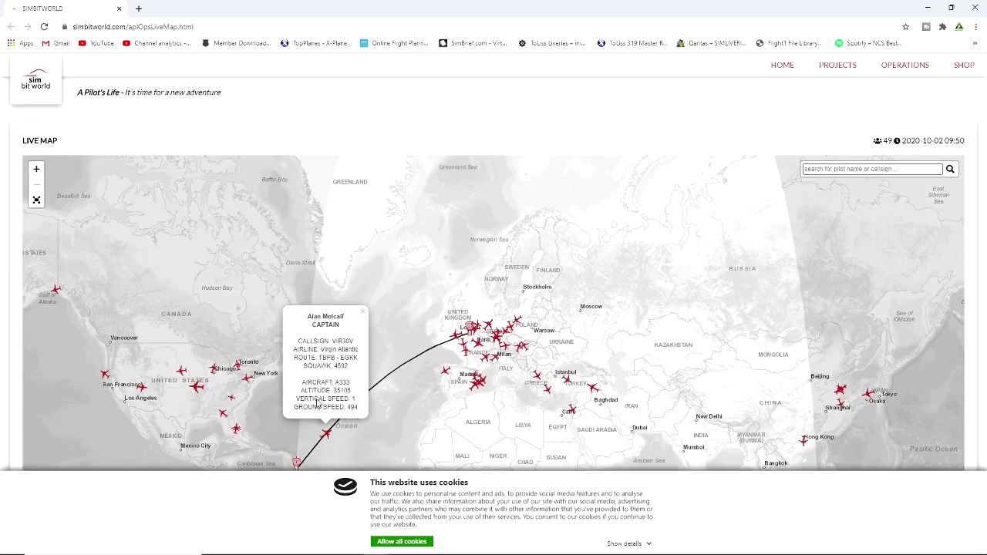
pyautogui.click(927, 7)
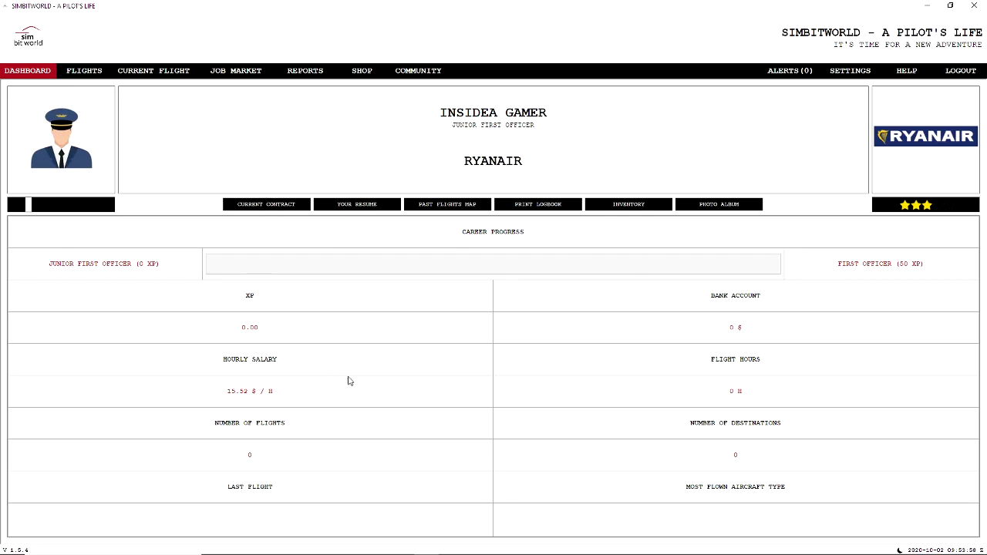